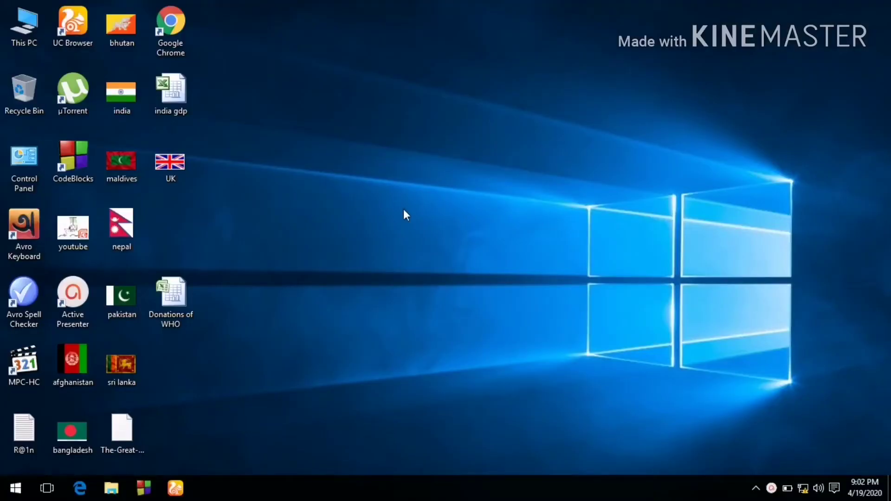
Refresh the desktop, then load the router address 192.168.0.1 in UC Browser.
right_click(433, 175)
left_click(470, 211)
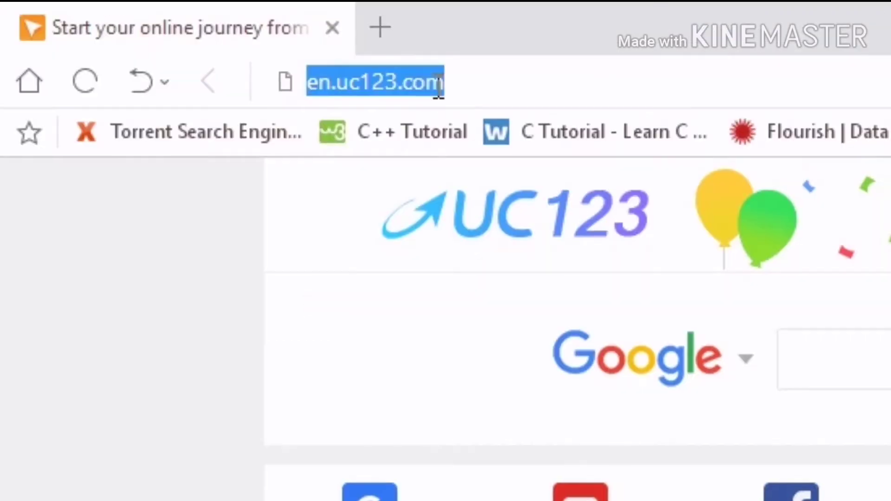
type("192")
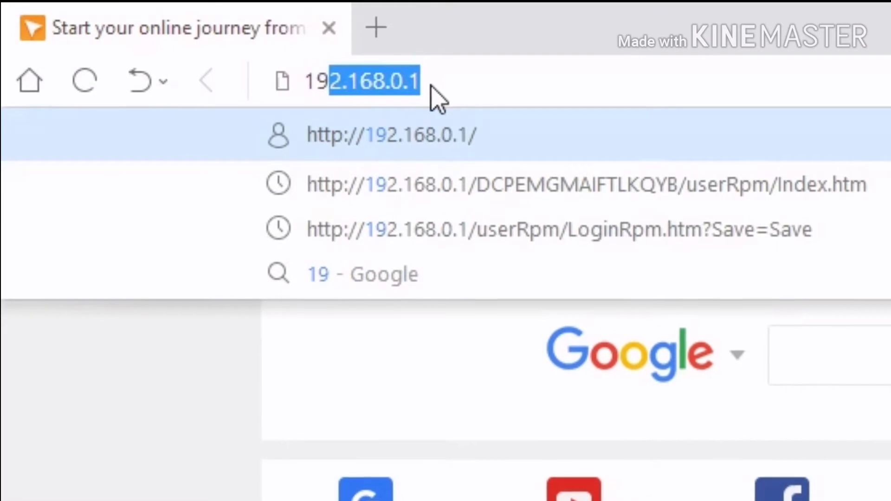
type(".16")
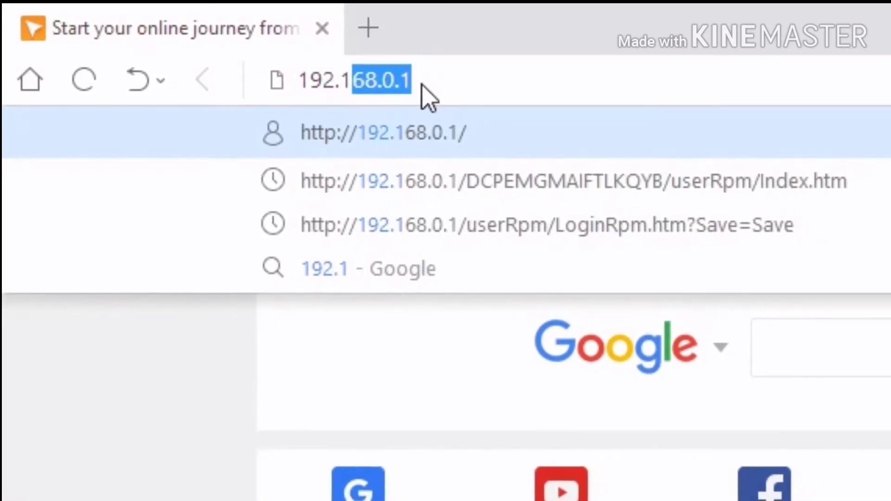
type("8")
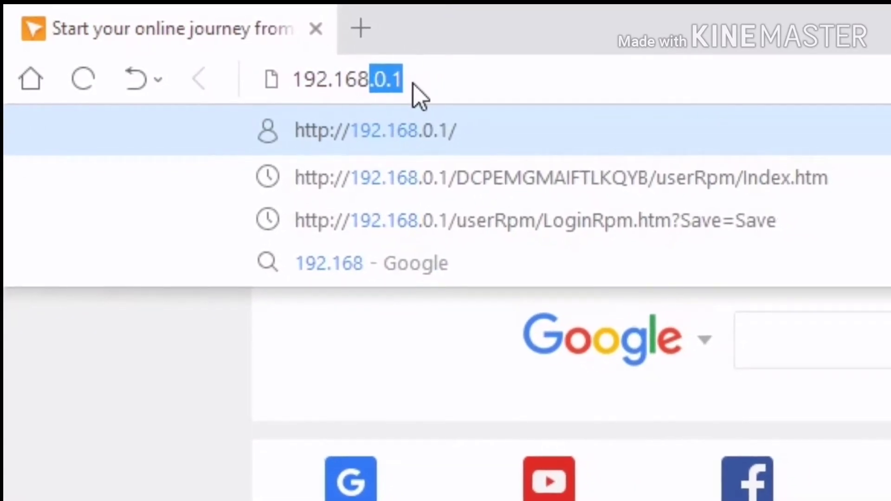
type(".0.1")
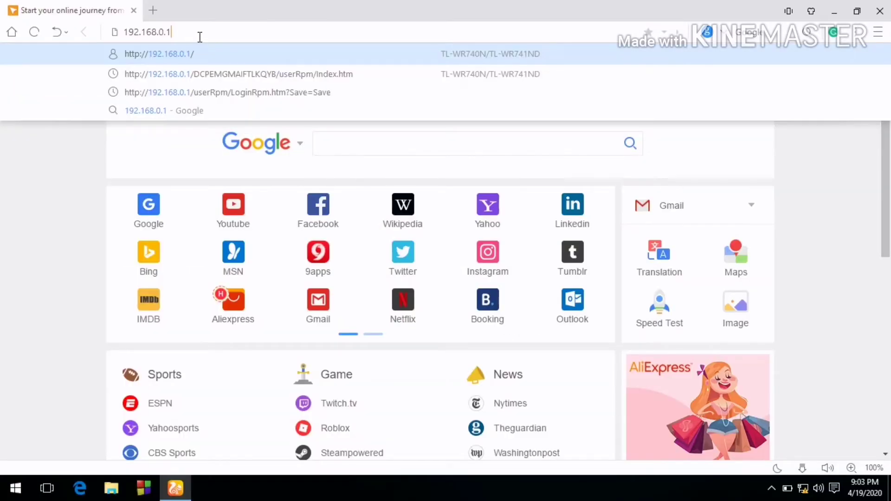
key("Return")
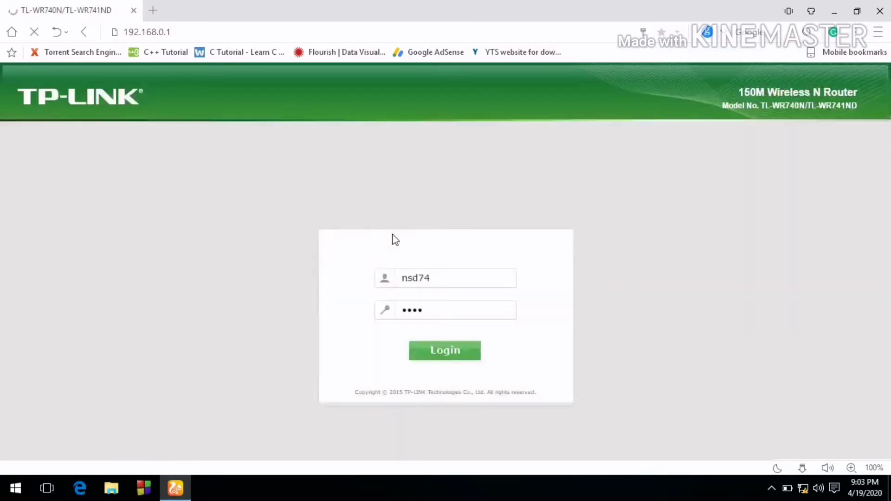
Log in to the router admin as admin with the router password.
double_click(394, 277)
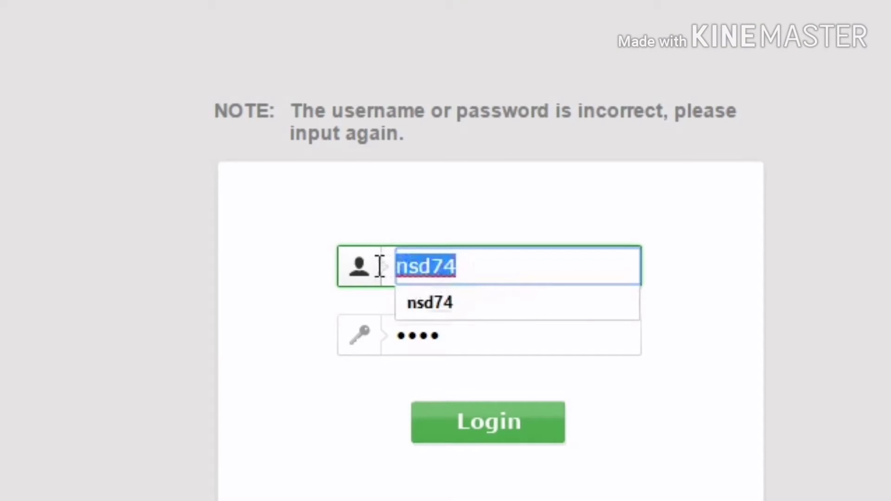
left_click(468, 339)
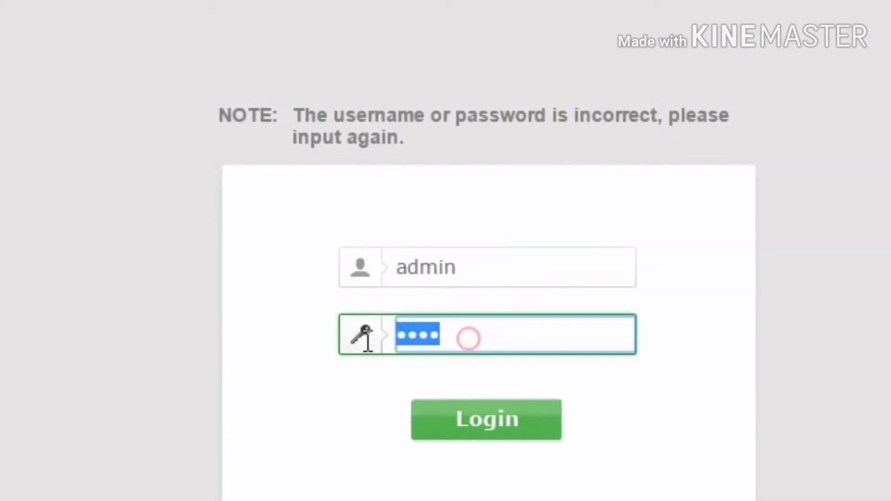
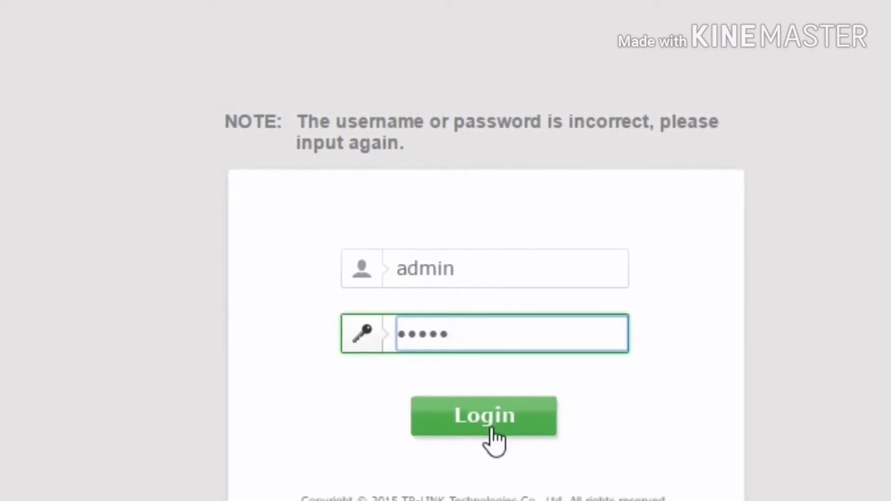
left_click(488, 414)
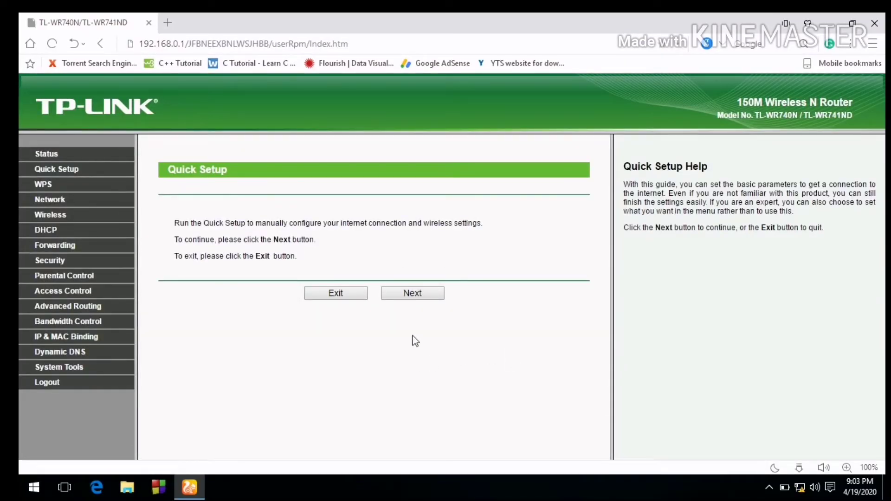
Continue past the Quick Setup introduction and choose PPPoE/Russian PPPoE as the WAN connection type.
left_click(419, 298)
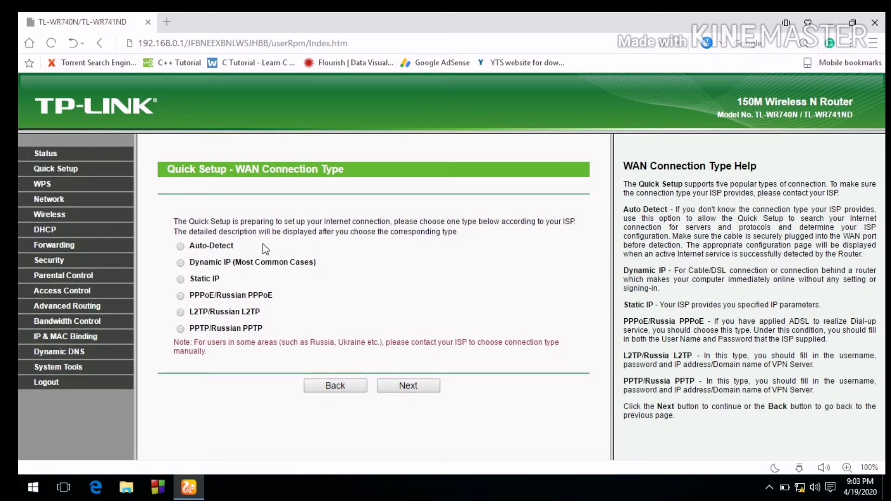
left_click(185, 249)
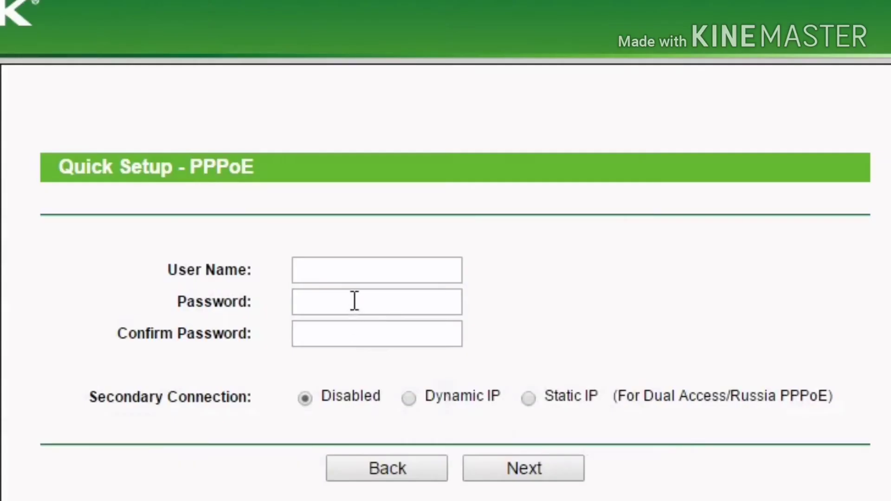
Autofill the saved ISP user name, password and confirmation into the PPPoE form and submit it.
left_click(323, 241)
left_click(325, 240)
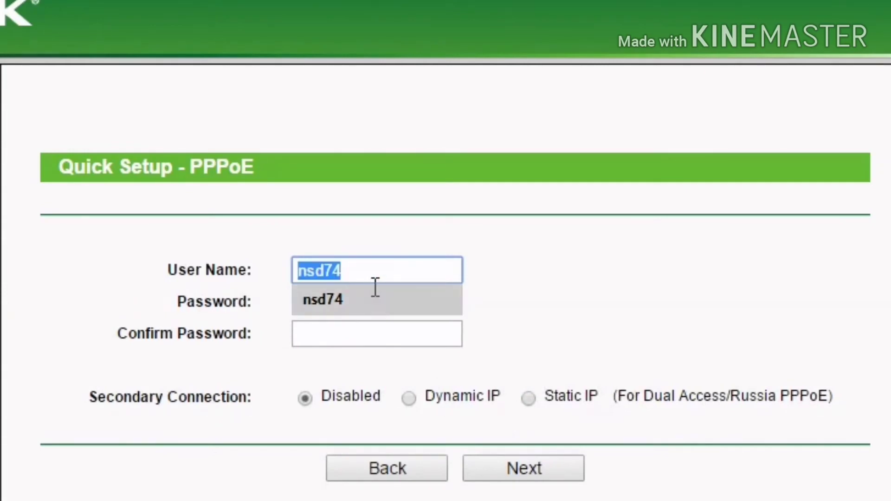
left_click(370, 301)
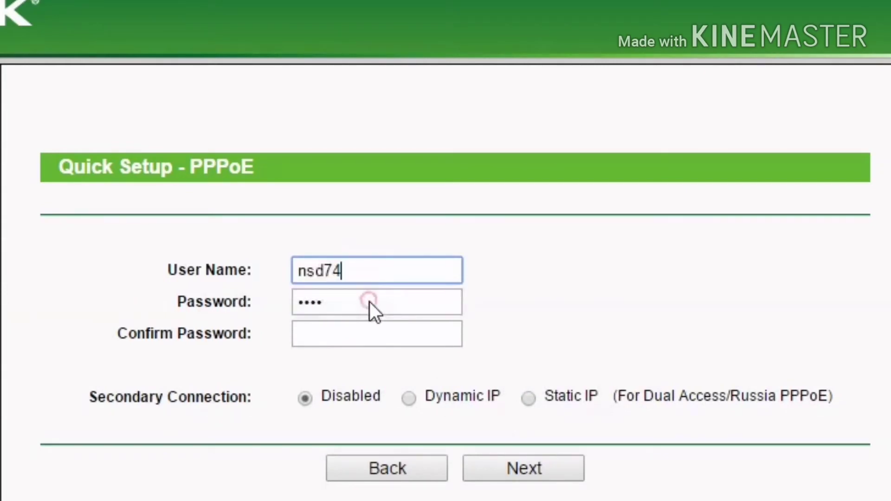
left_click(357, 302)
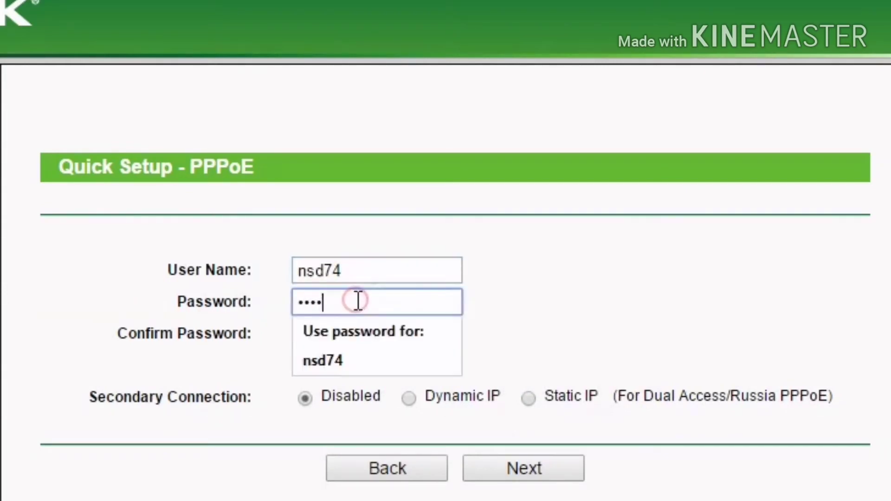
left_click(577, 306)
left_click(394, 331)
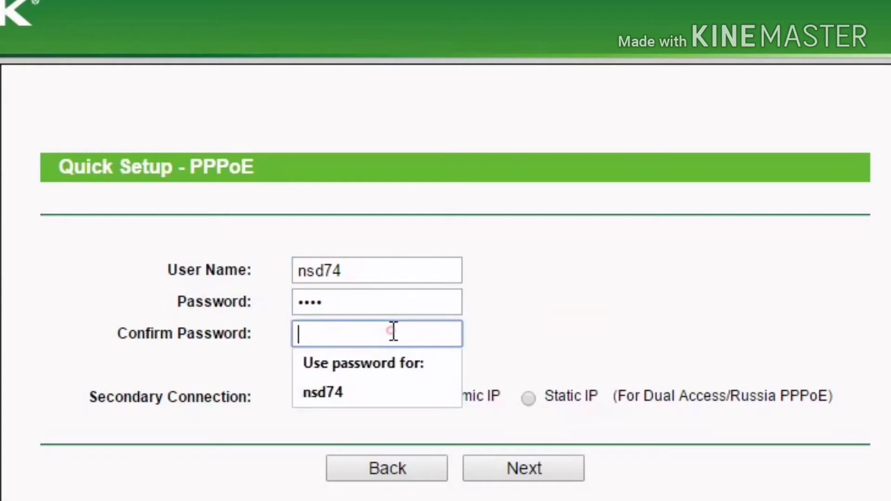
left_click(349, 385)
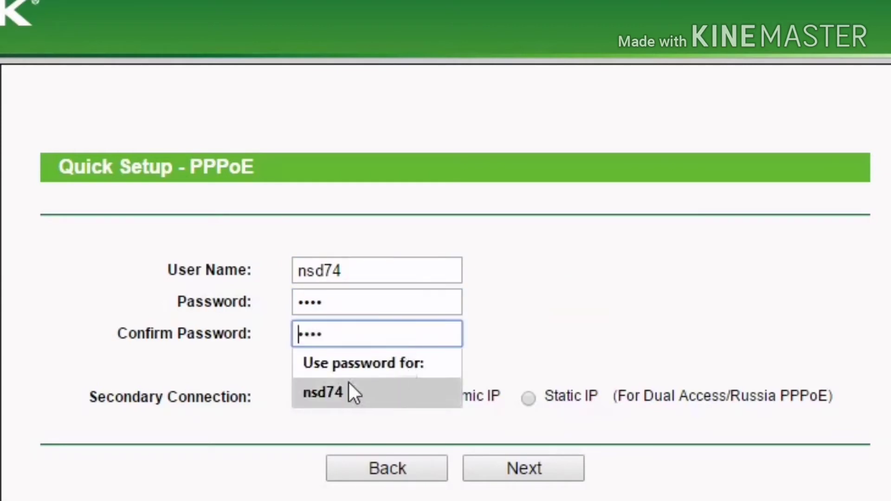
left_click(592, 291)
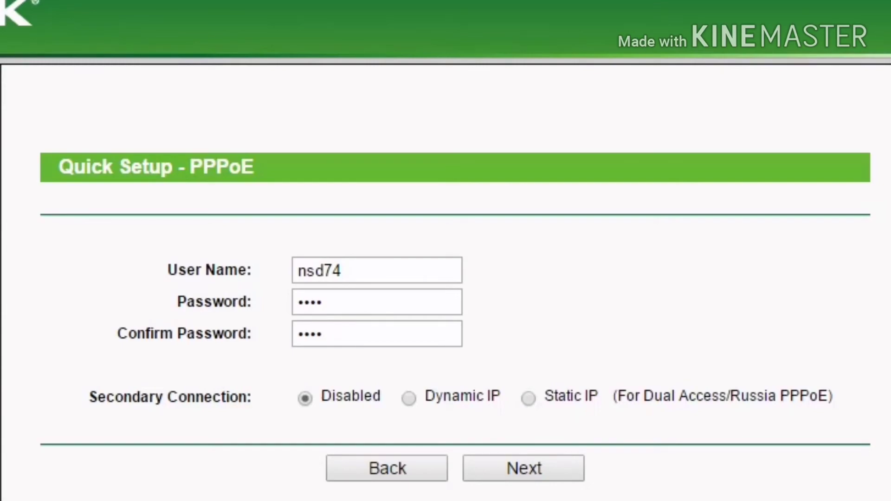
left_click(523, 468)
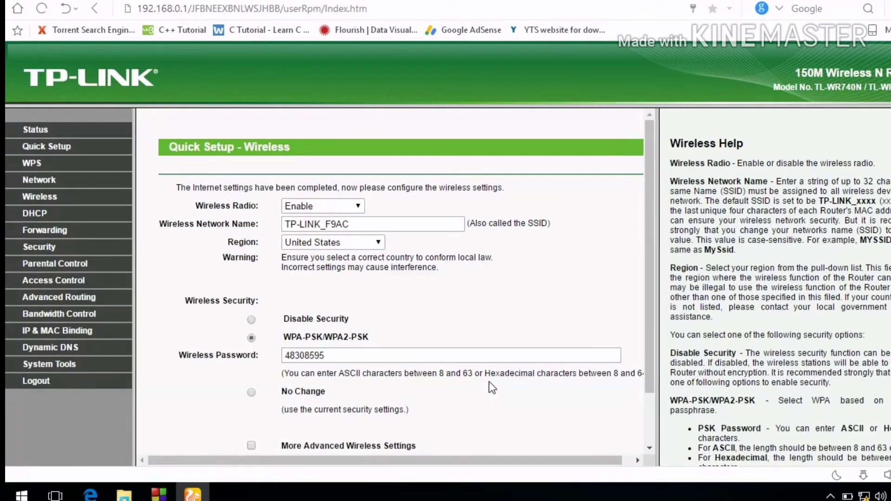
Replace the default wireless network name with Avilash.
scroll(510, 308, "down", 2)
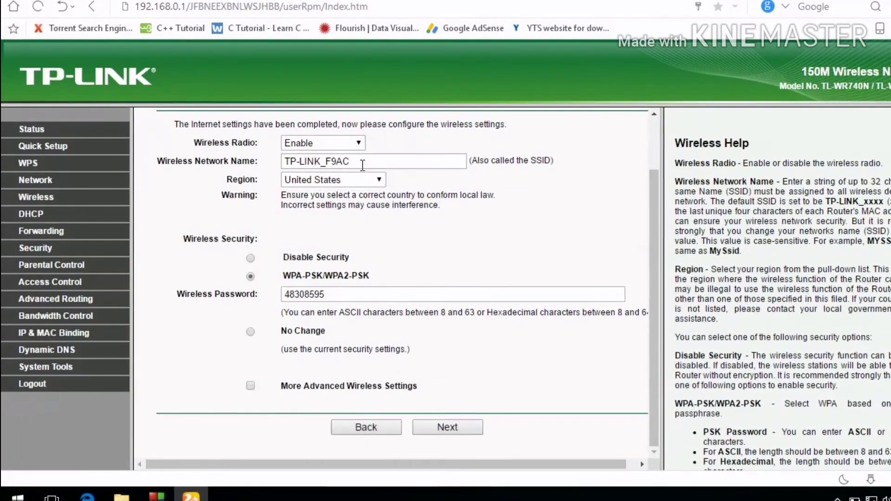
left_click_drag(362, 165, 277, 164)
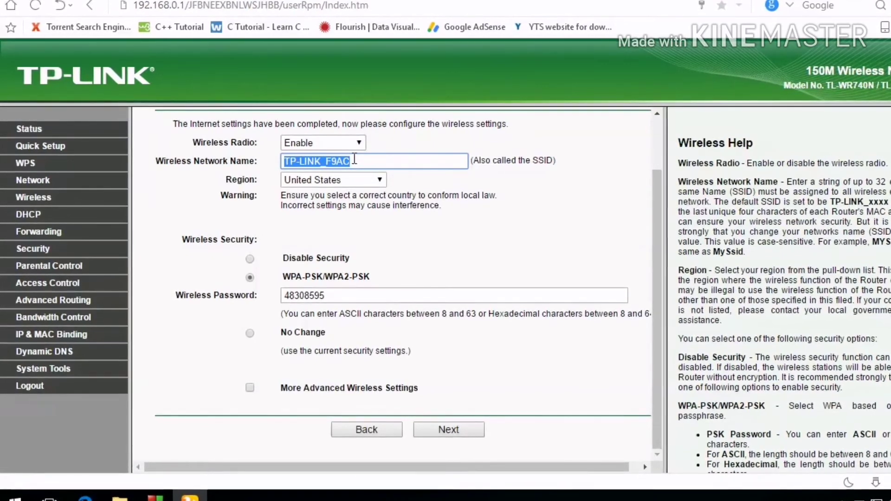
type("Avilash")
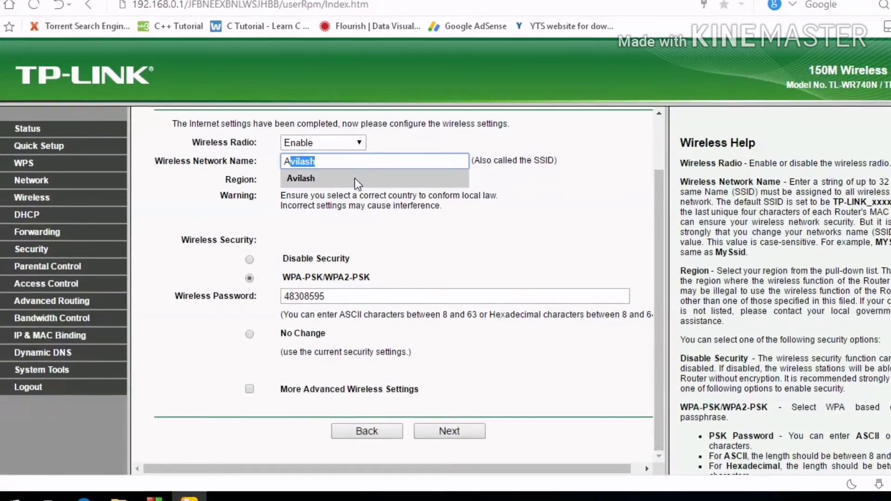
left_click(354, 178)
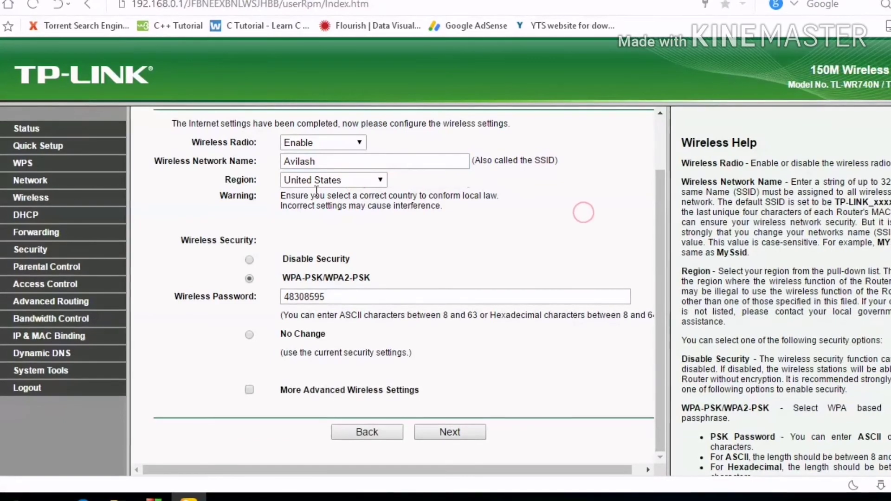
Give the WPA-PSK/WPA2-PSK network a new wireless password and submit the wireless settings.
left_click_drag(327, 299, 283, 299)
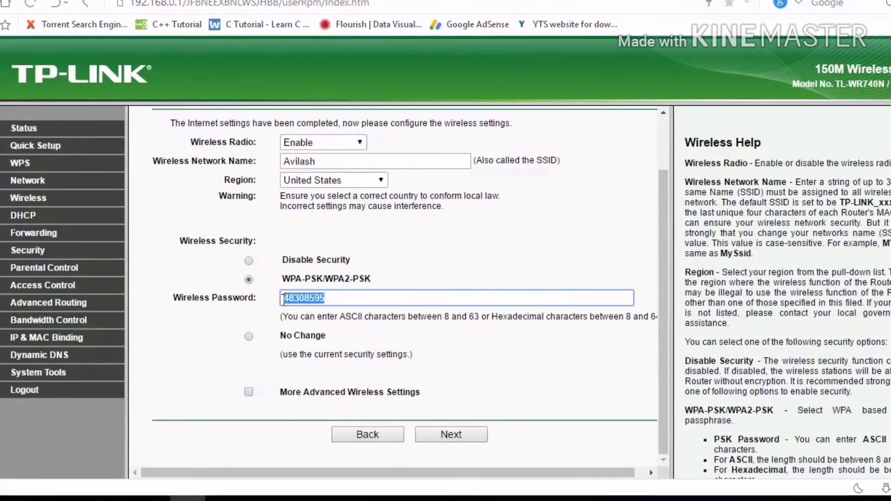
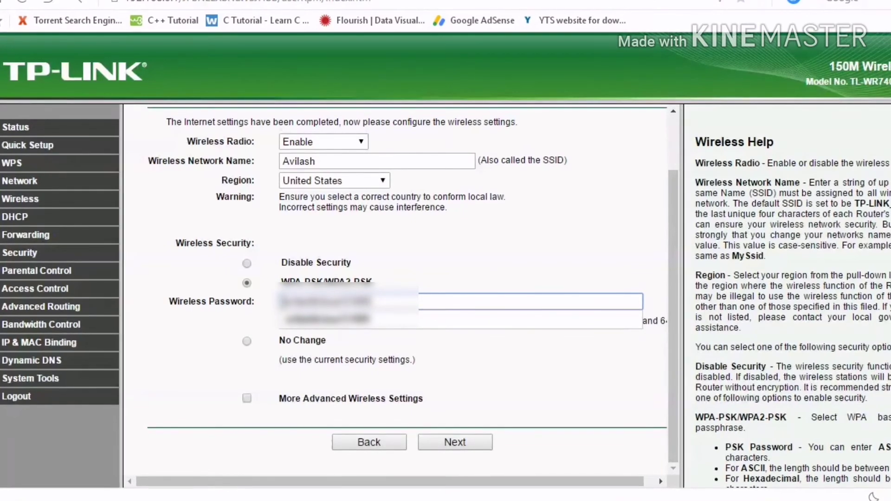
left_click(459, 446)
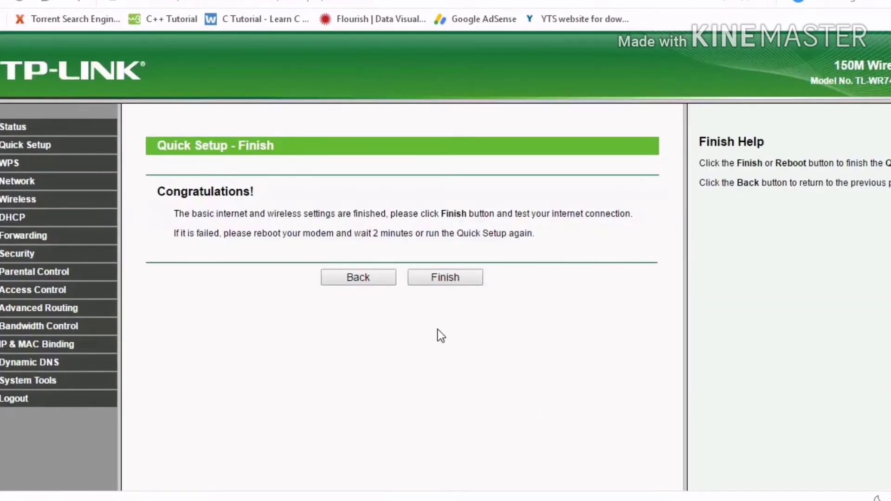
Finish Quick Setup, check the Status page lists Avilash as enabled, and open a new tab.
left_click(453, 281)
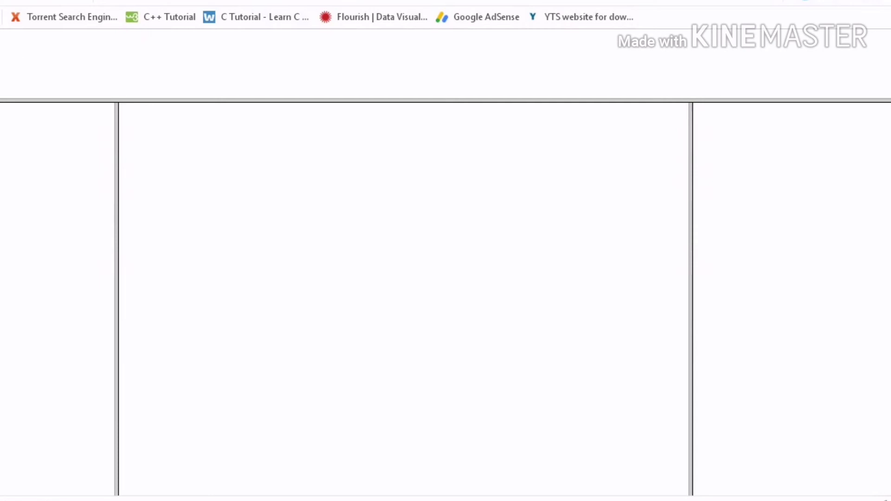
scroll(467, 338, "down", 5)
scroll(466, 337, "up", 3)
scroll(481, 338, "down", 3)
scroll(482, 338, "up", 6)
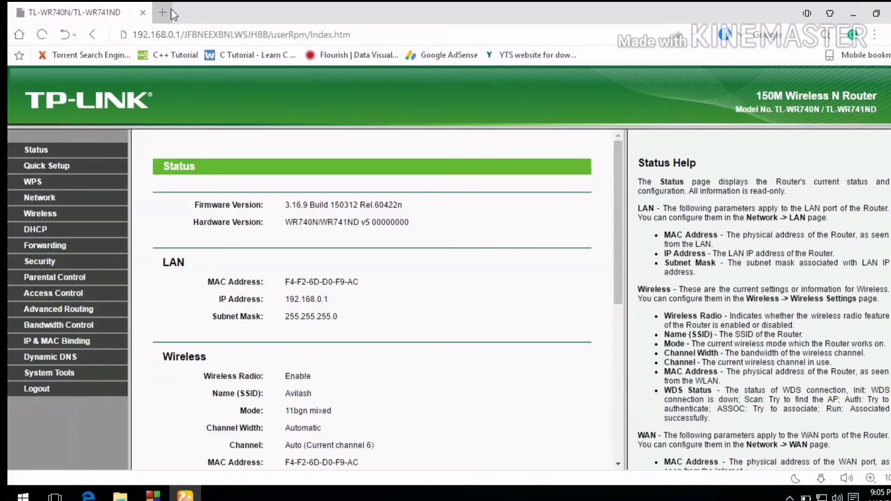
left_click(167, 11)
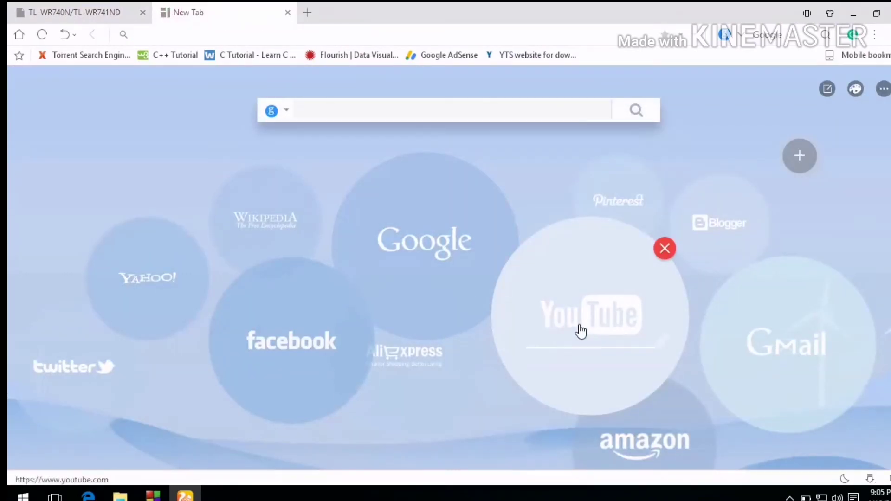
Play and pause a Jamuna TV news video on YouTube, then close the browser with Alt+F4.
left_click(580, 326)
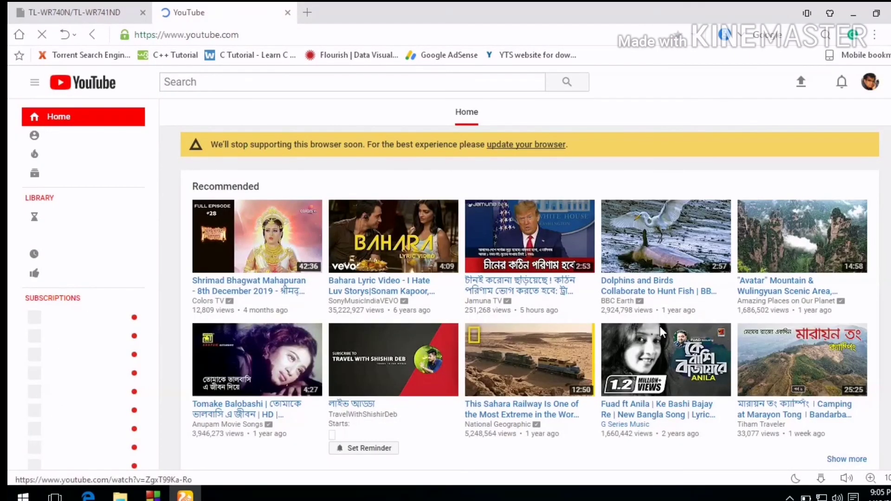
scroll(617, 341, "down", 2)
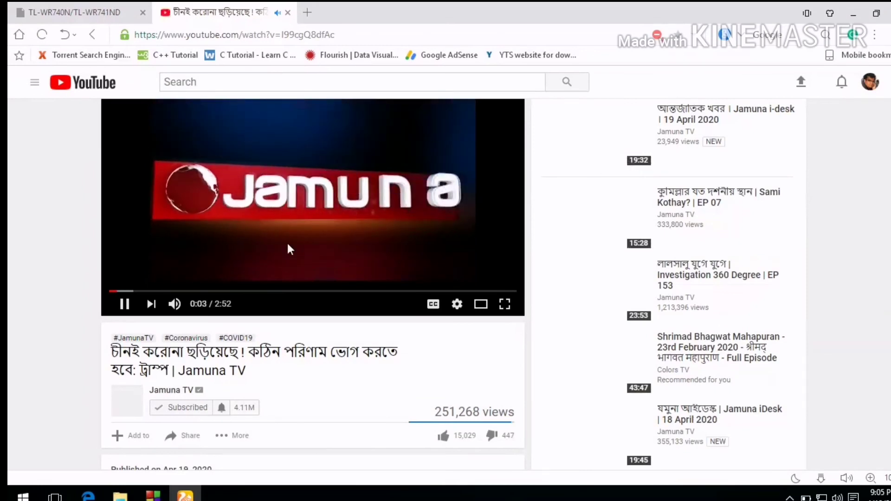
left_click(124, 304)
key("alt+F4")
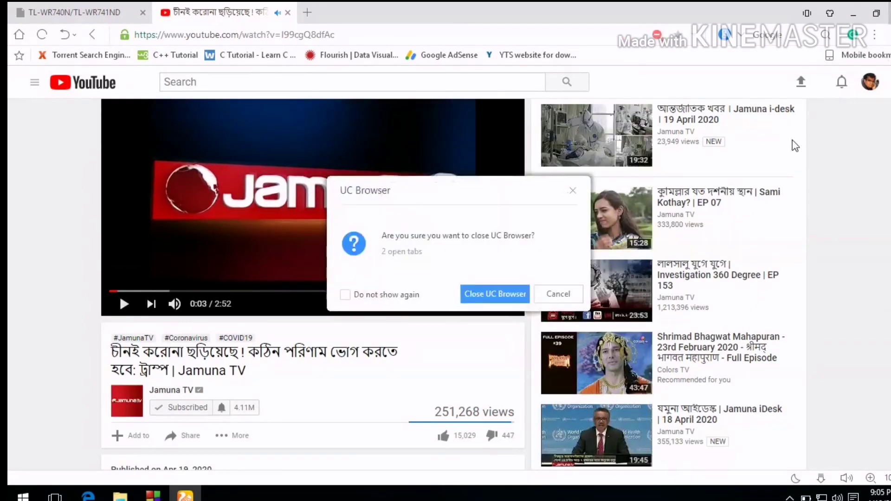